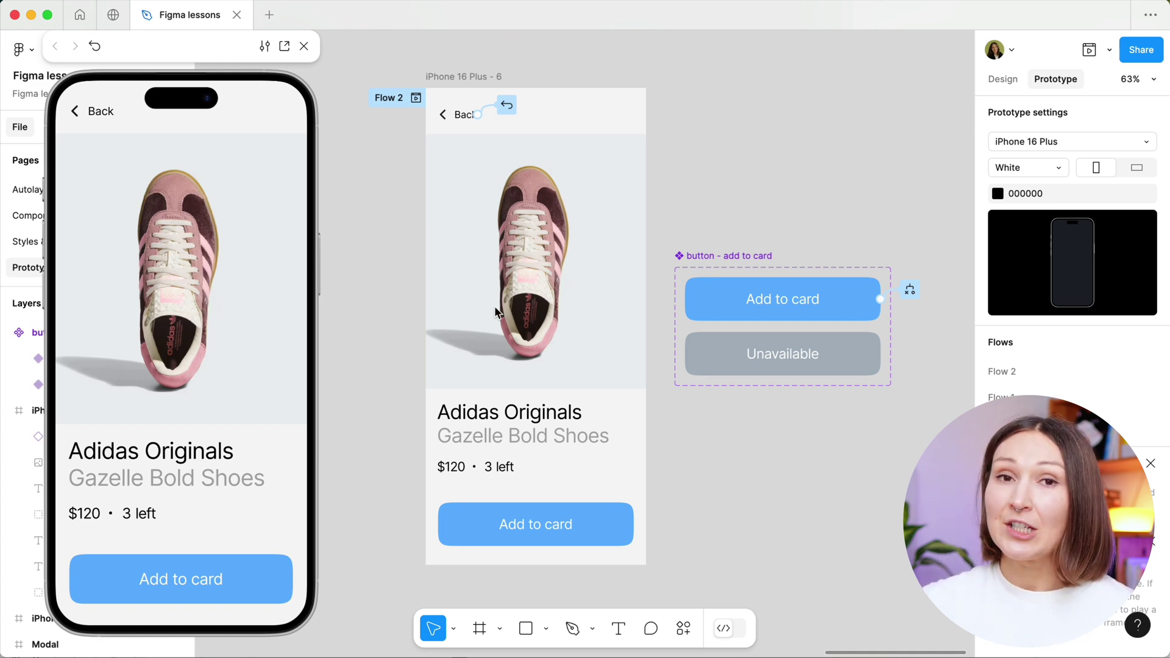
# Step: Use up the shoe's stock with Add to card, then restart the prototype preview
pyautogui.click(246, 584)
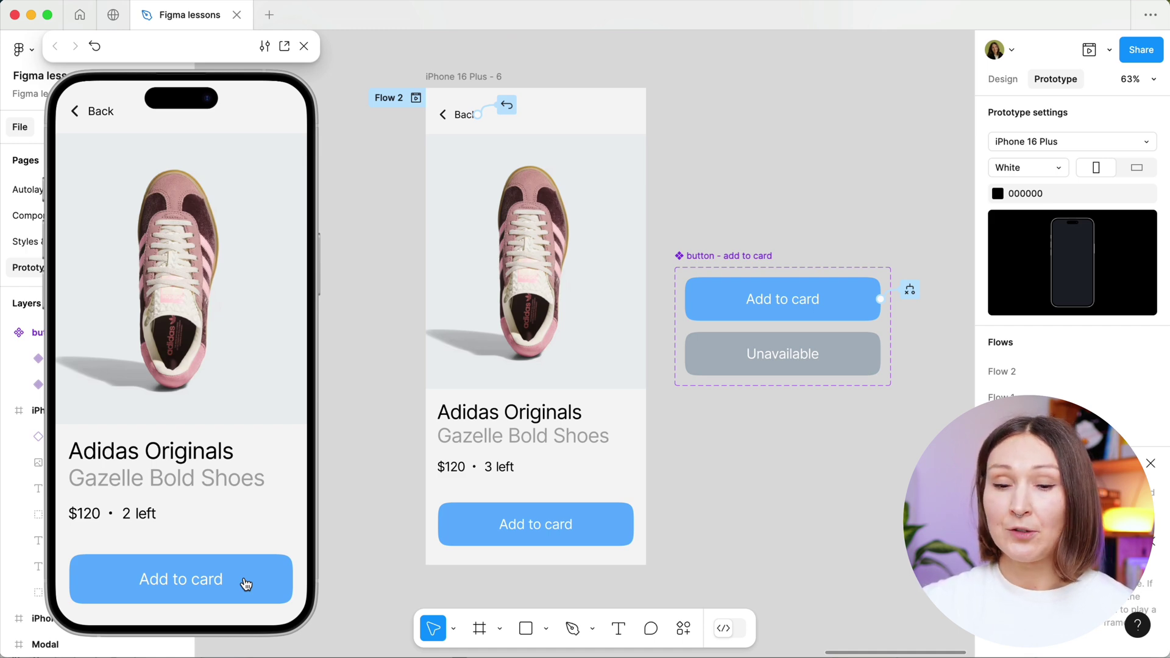
pyautogui.click(247, 584)
pyautogui.click(246, 583)
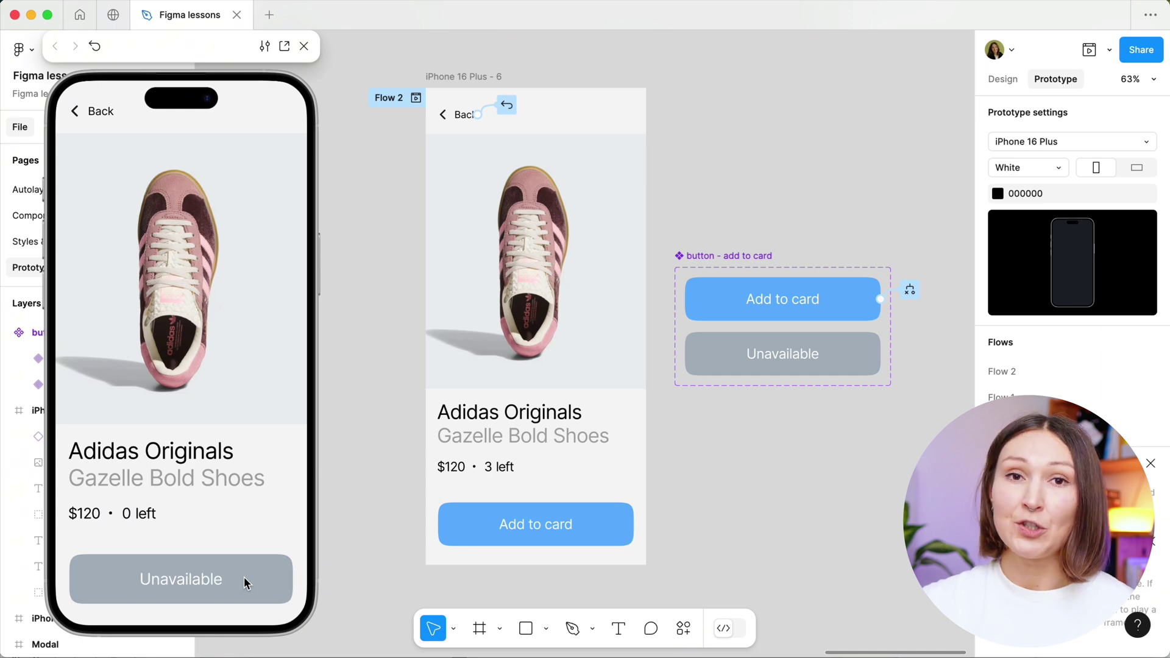
pyautogui.press('r')
# Step: Retest the stock drain after restarting until the preview shows 0 left and Unavailable
pyautogui.click(246, 584)
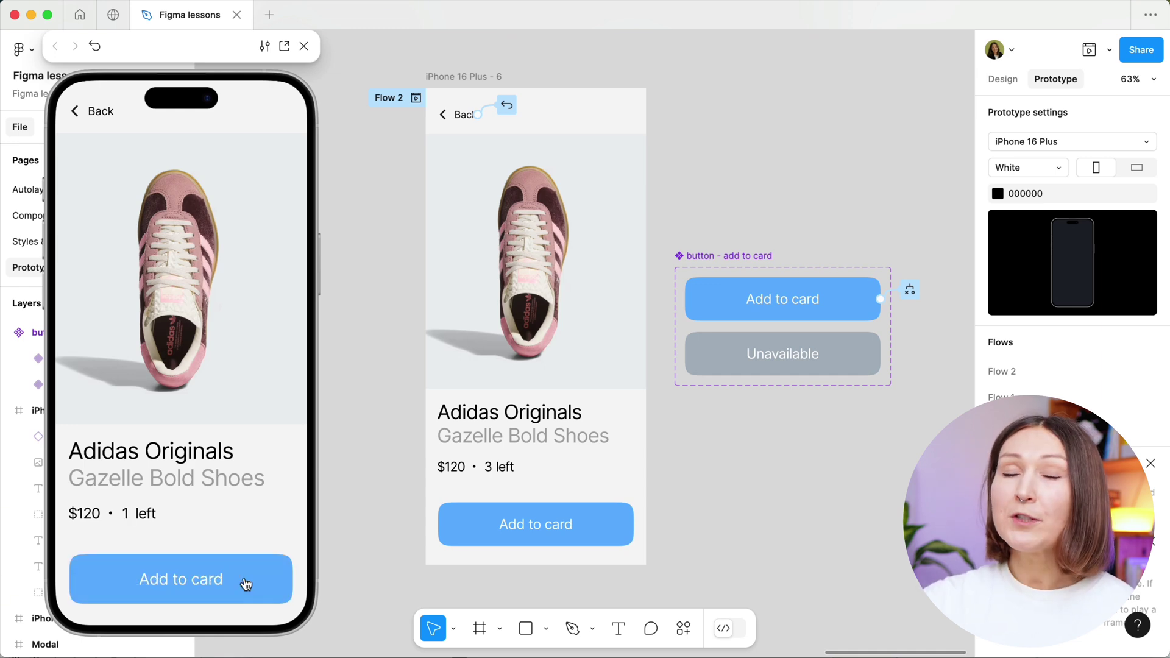
pyautogui.click(246, 584)
pyautogui.click(245, 584)
pyautogui.press('r')
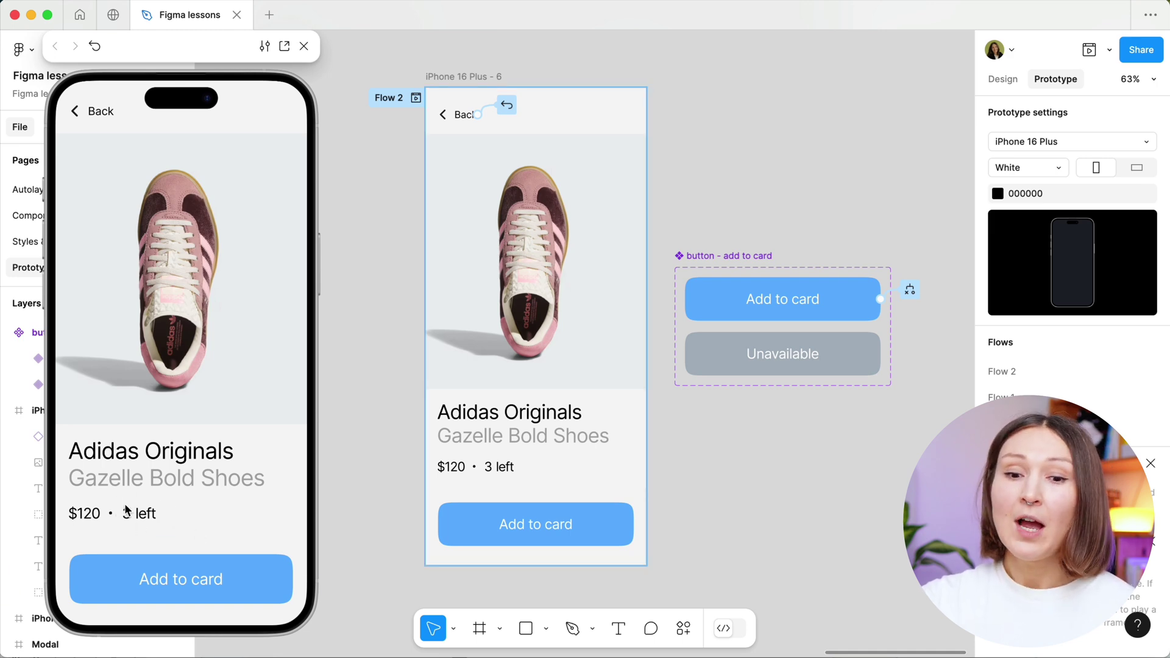
pyautogui.click(239, 579)
pyautogui.click(239, 579)
pyautogui.click(239, 579)
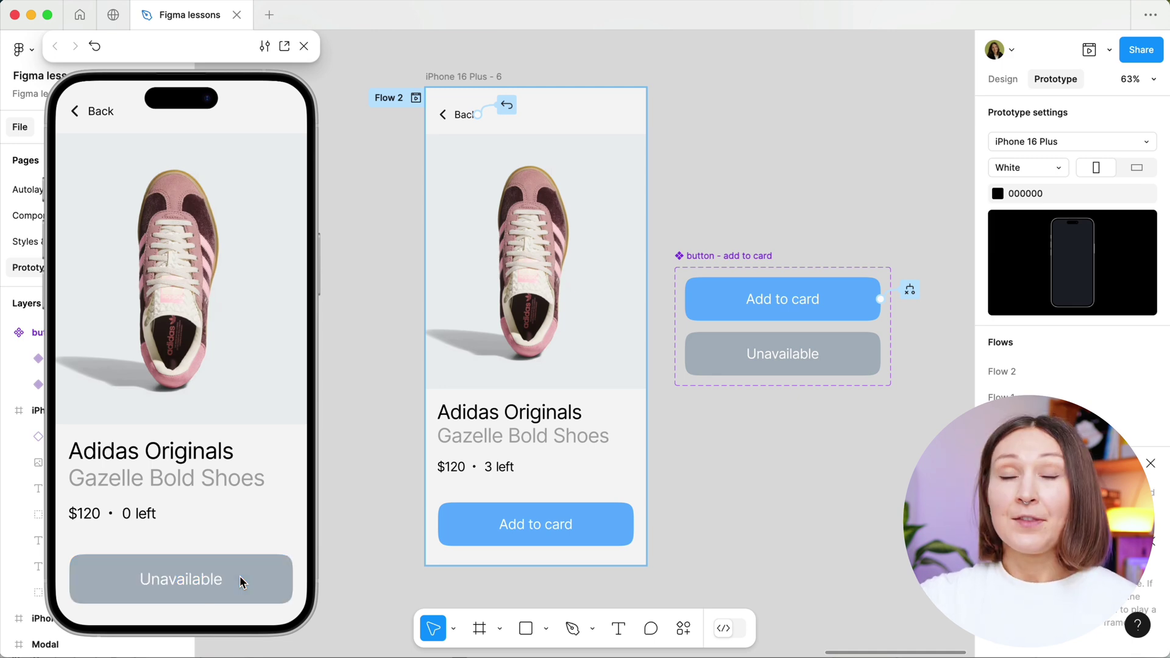
pyautogui.click(240, 579)
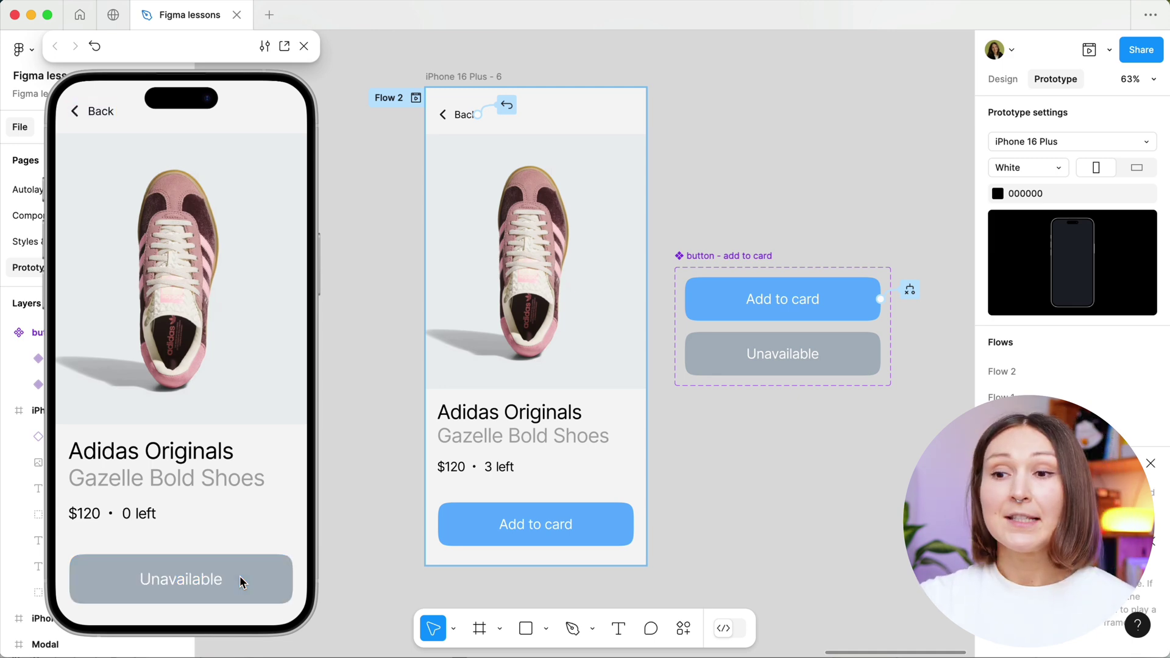
# Step: In Local variables, add a Boolean named 'Stock available' set to True
pyautogui.click(1001, 80)
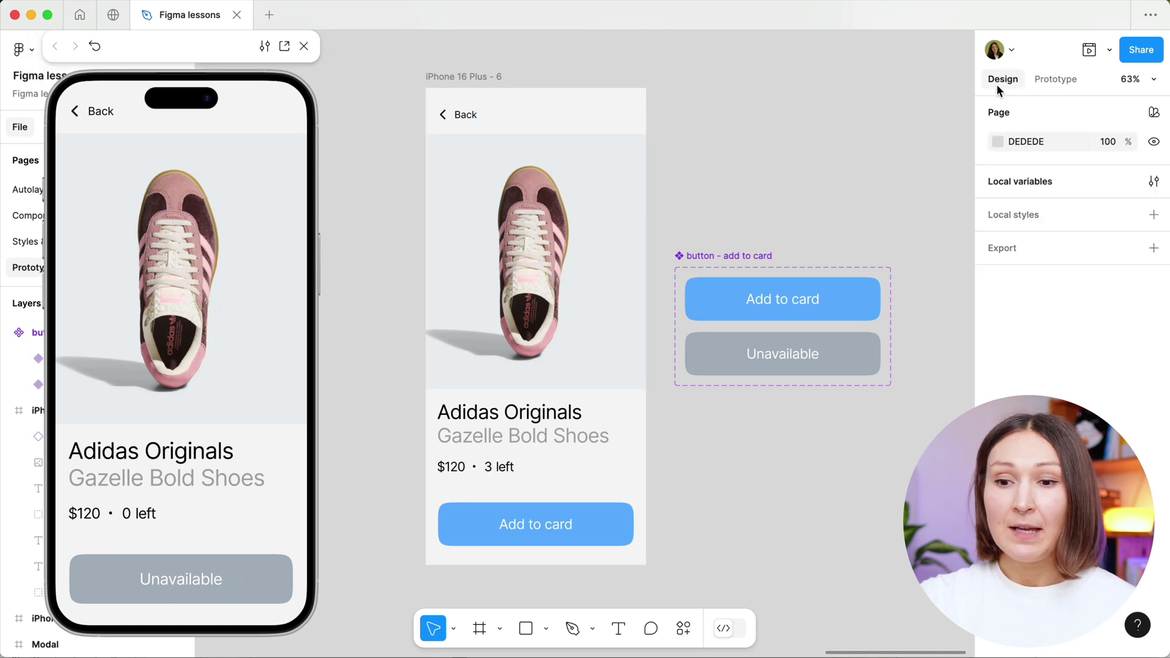
pyautogui.click(1154, 181)
pyautogui.click(681, 408)
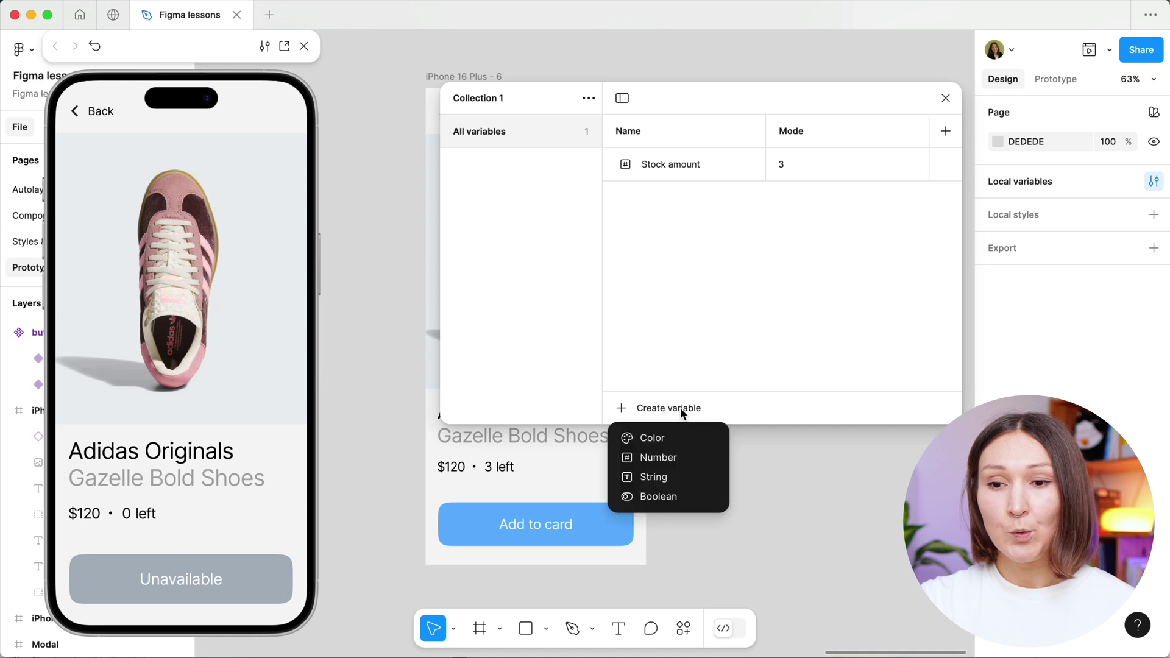
pyautogui.click(675, 495)
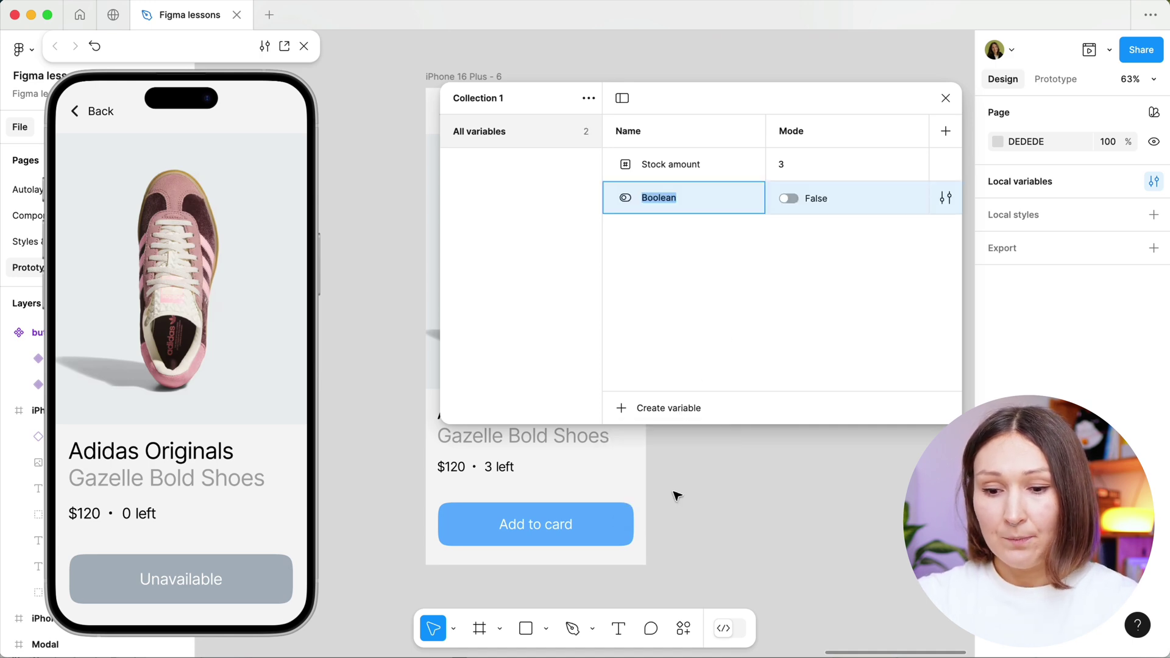
pyautogui.write('Stock avail')
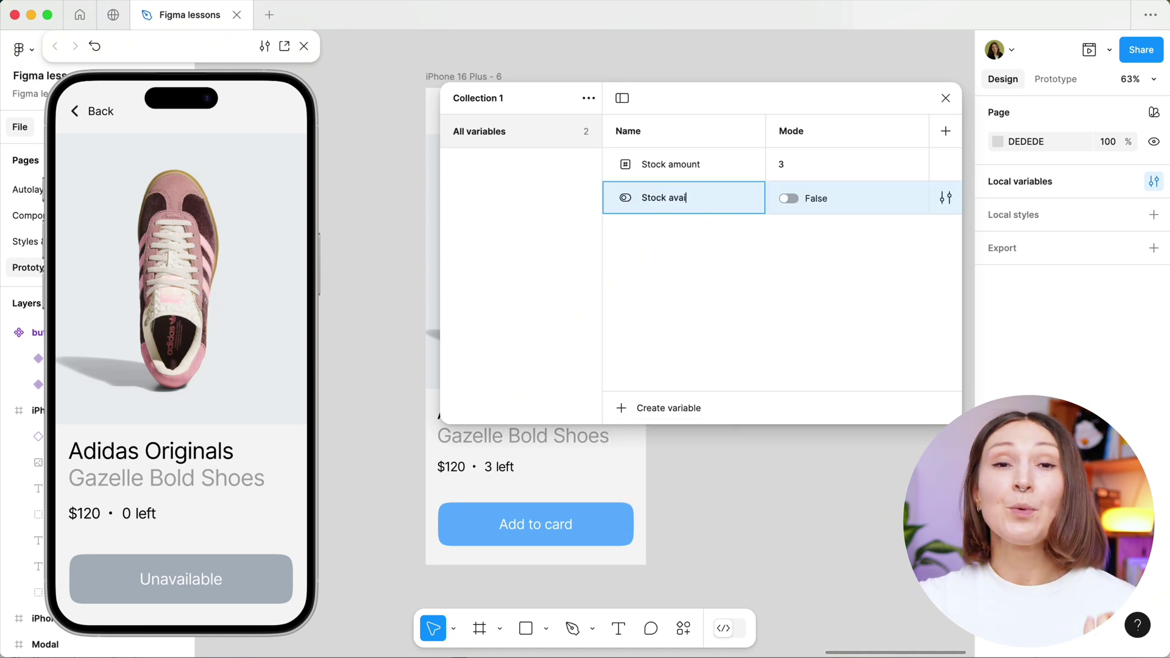
pyautogui.write('able')
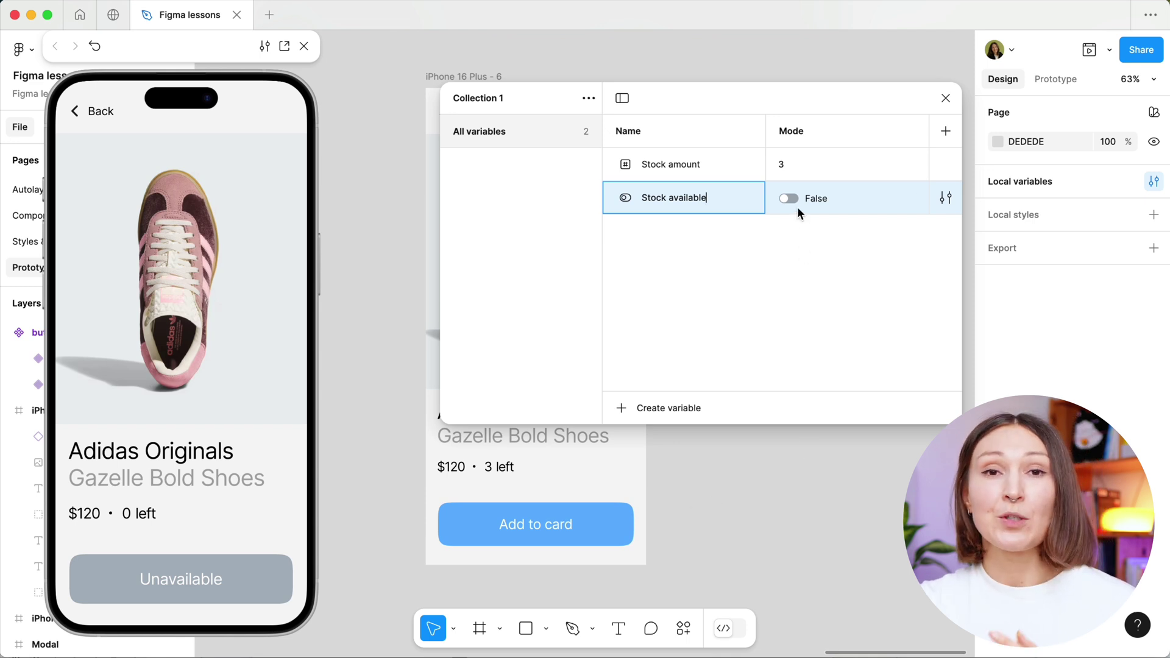
pyautogui.click(792, 199)
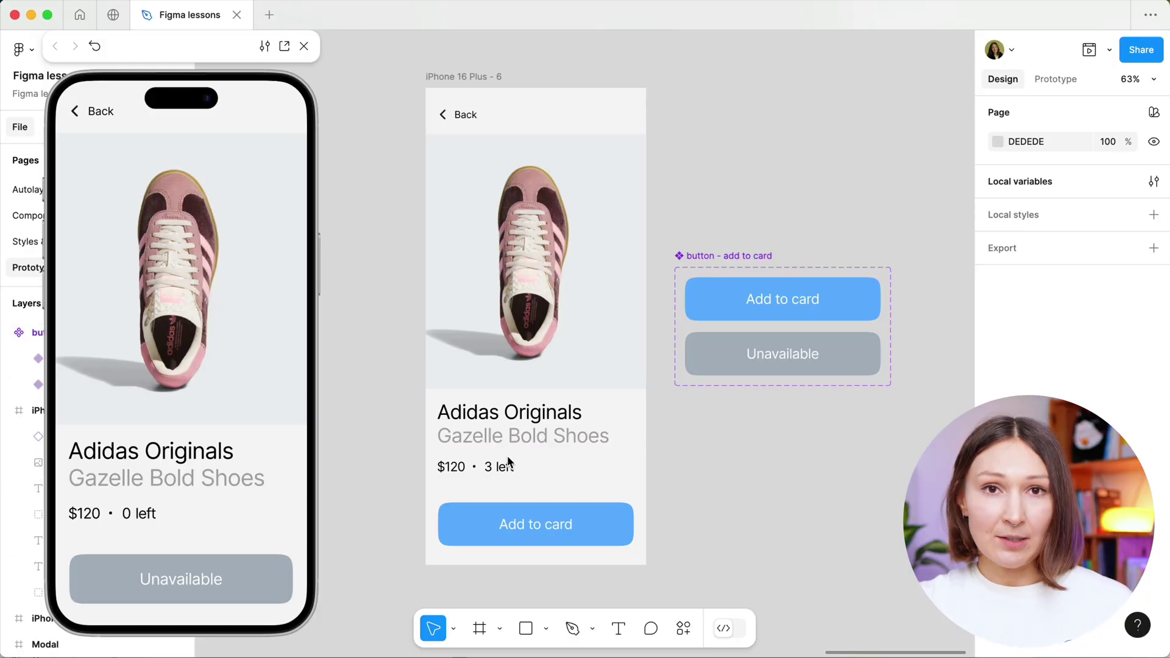
# Step: Link the '• 3 left' group's Appearance visibility to the Boolean Stock available
pyautogui.click(508, 465)
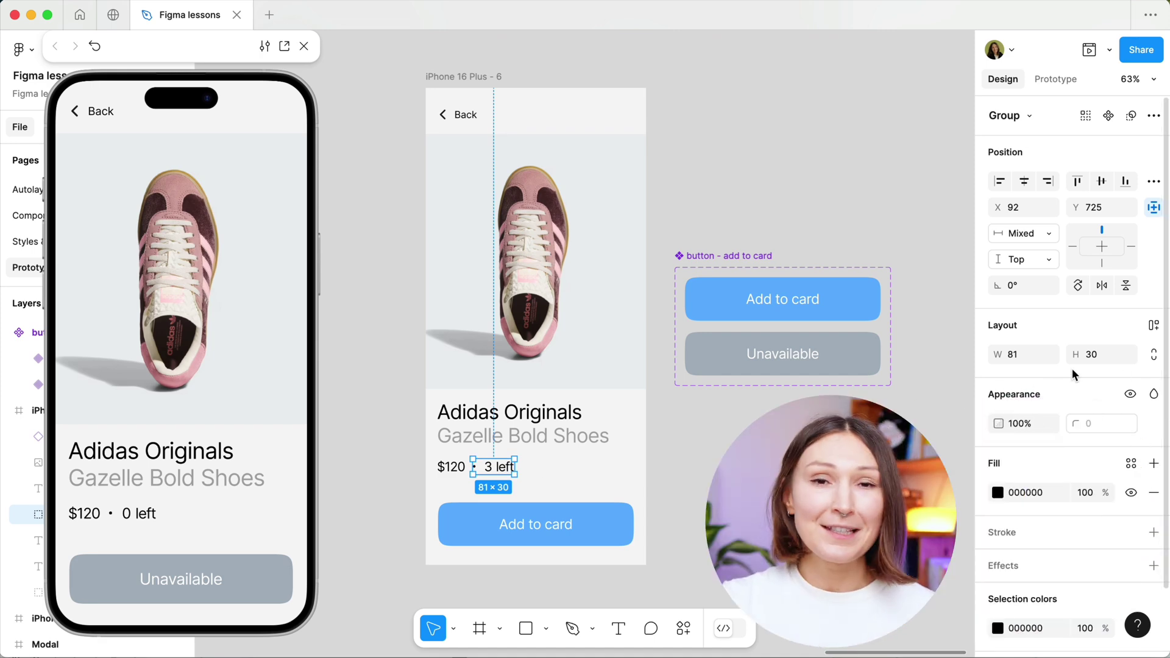
pyautogui.click(1156, 397)
pyautogui.click(1156, 398)
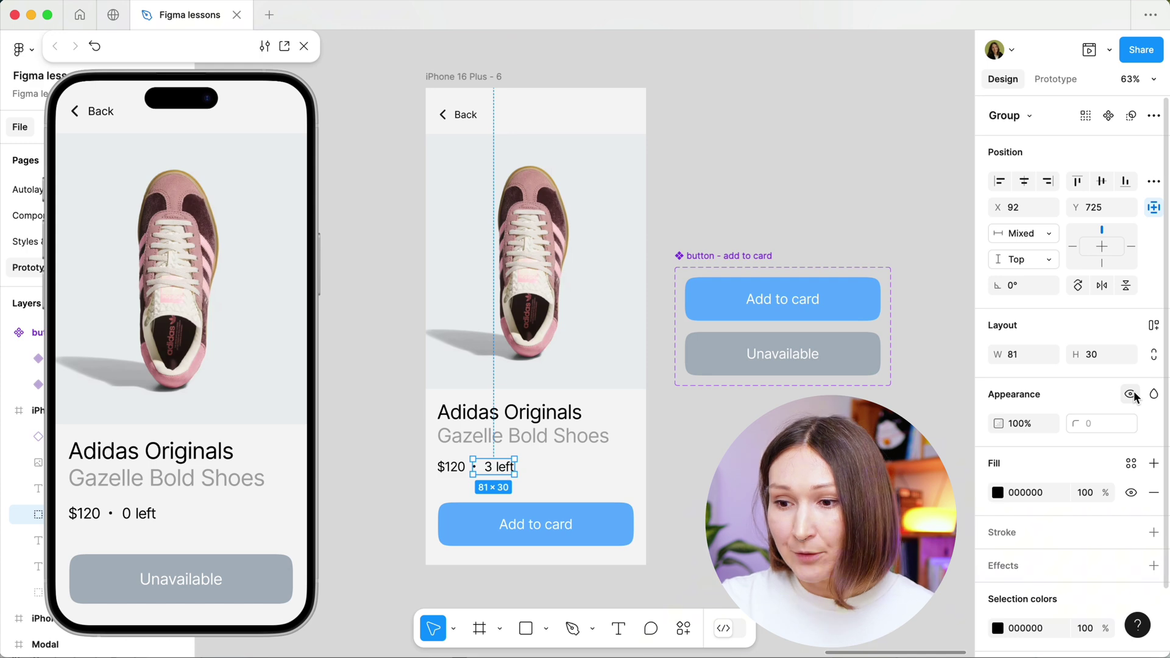
pyautogui.click(1132, 395)
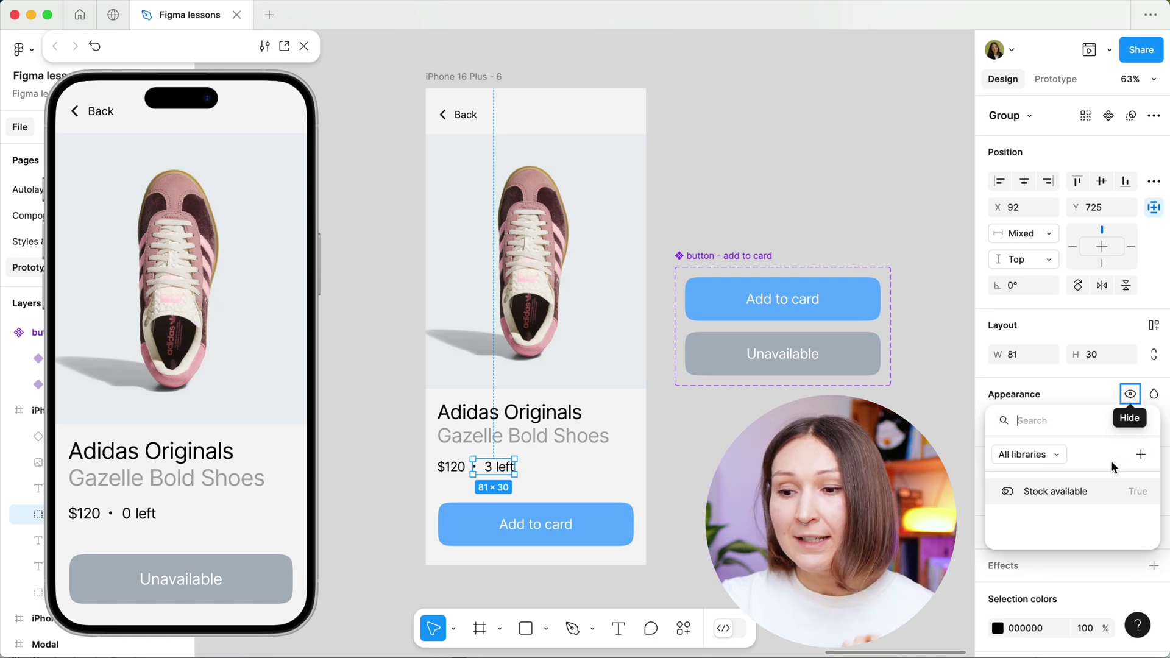
pyautogui.click(1106, 488)
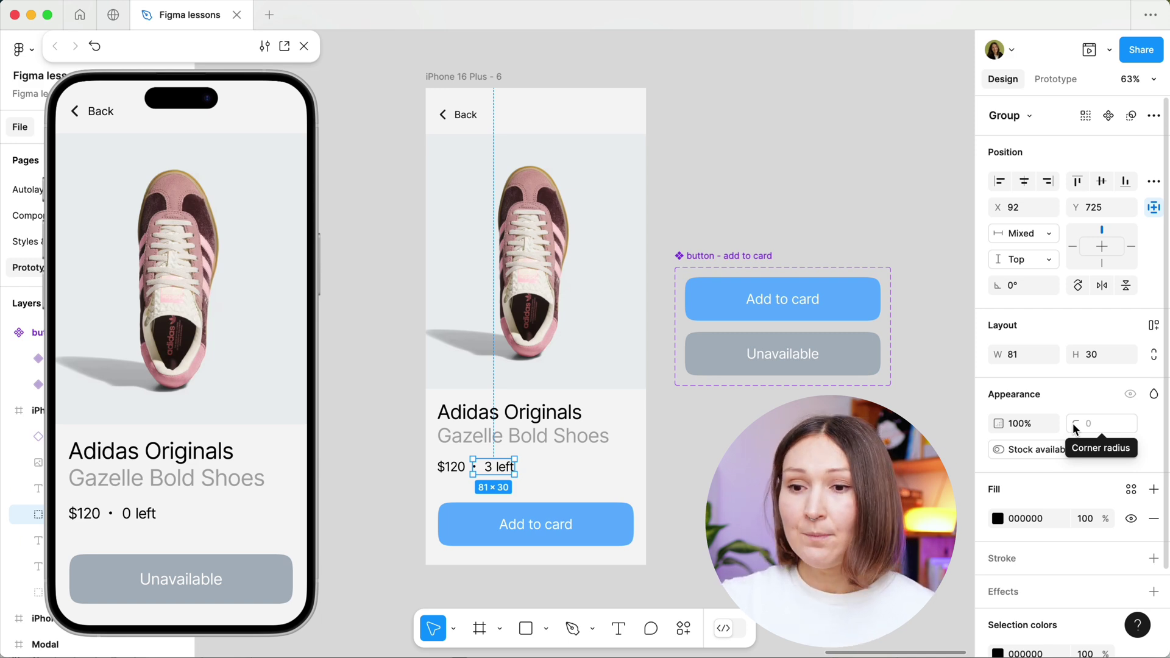
# Step: Open the Add to card button's Tap Conditional interaction in the Prototype panel
pyautogui.click(866, 317)
pyautogui.click(1045, 84)
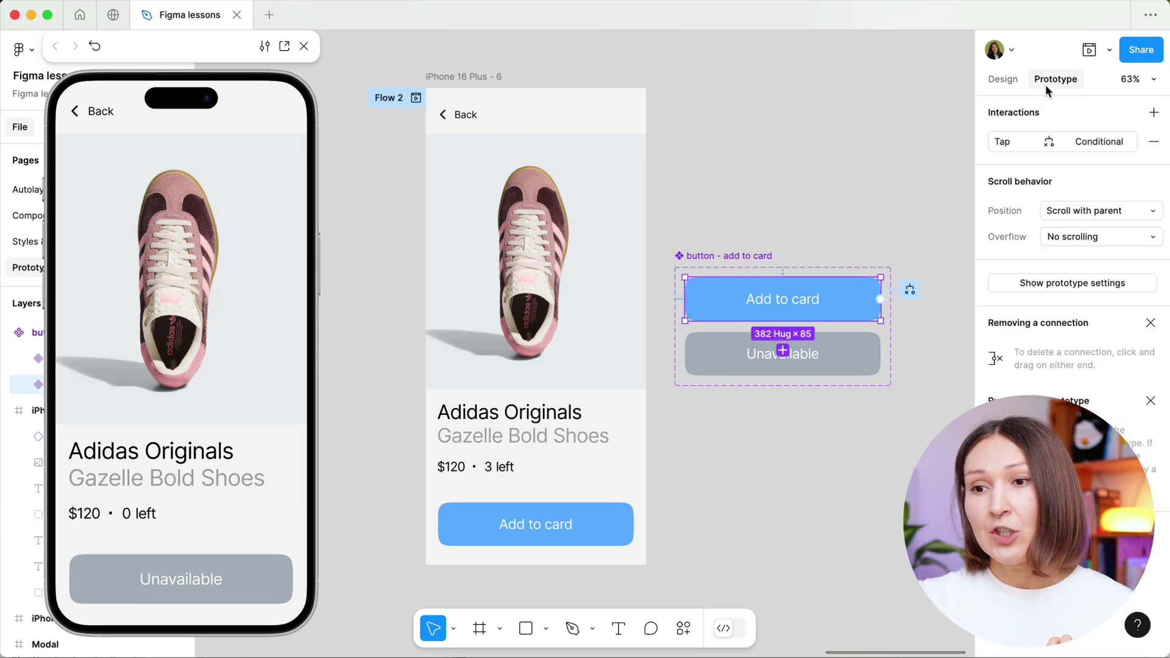
pyautogui.click(1099, 141)
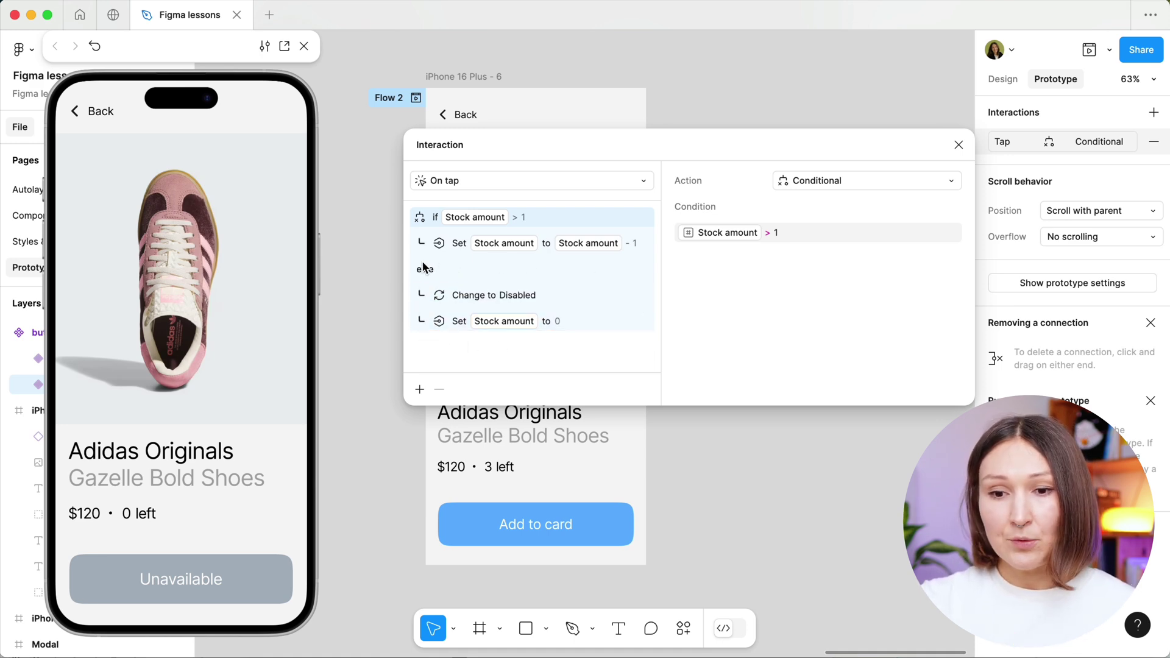
# Step: Add a Set variable action and place it under else, before Change to Disabled
pyautogui.click(421, 389)
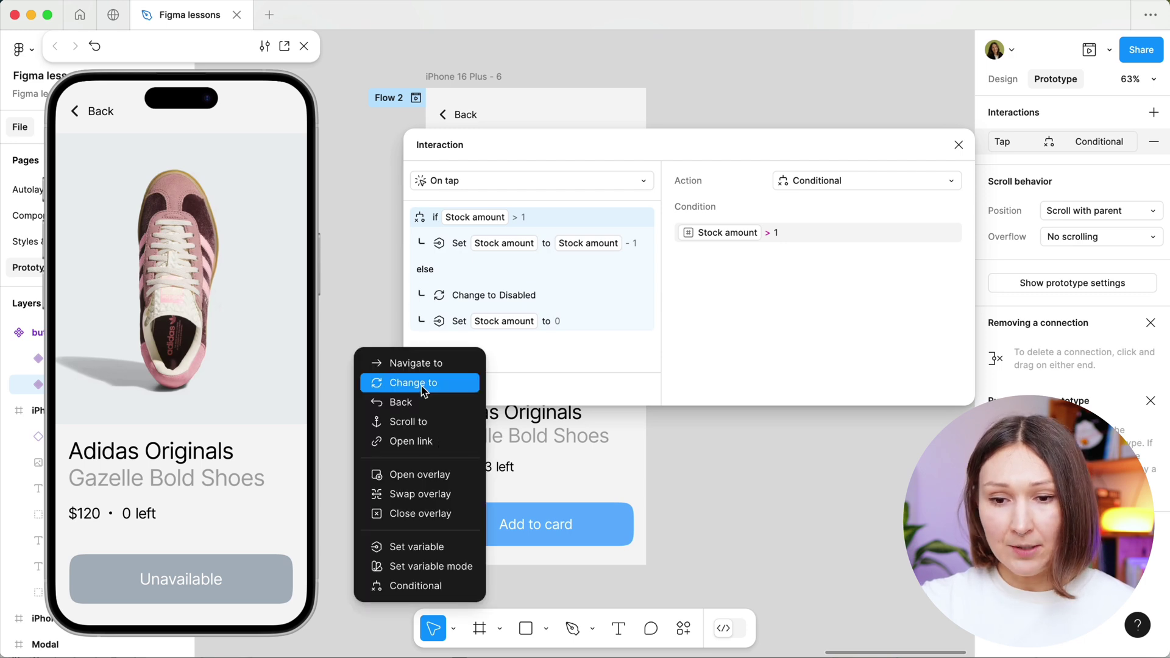
pyautogui.click(447, 549)
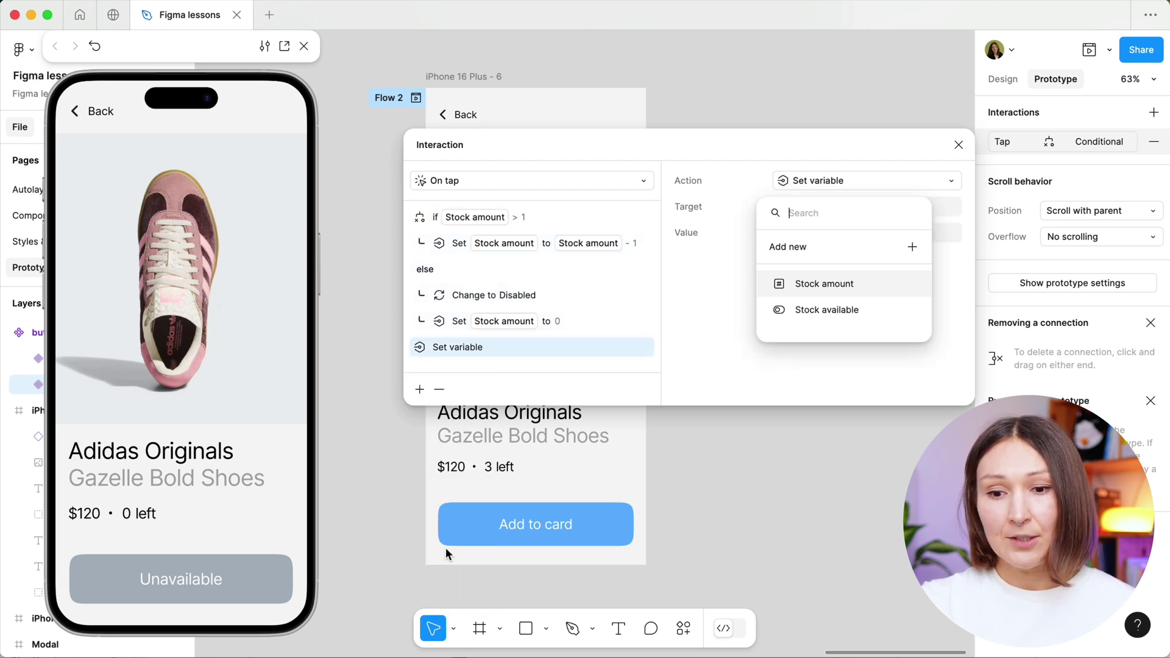
pyautogui.click(439, 348)
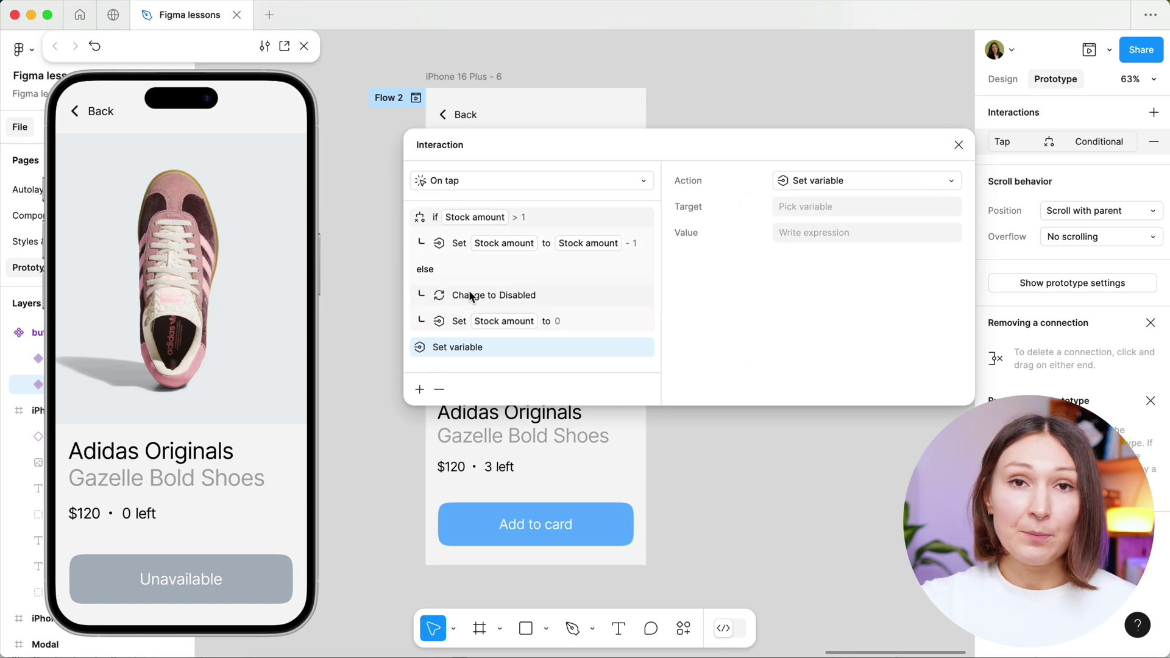
pyautogui.moveTo(455, 345); pyautogui.dragTo(461, 291)
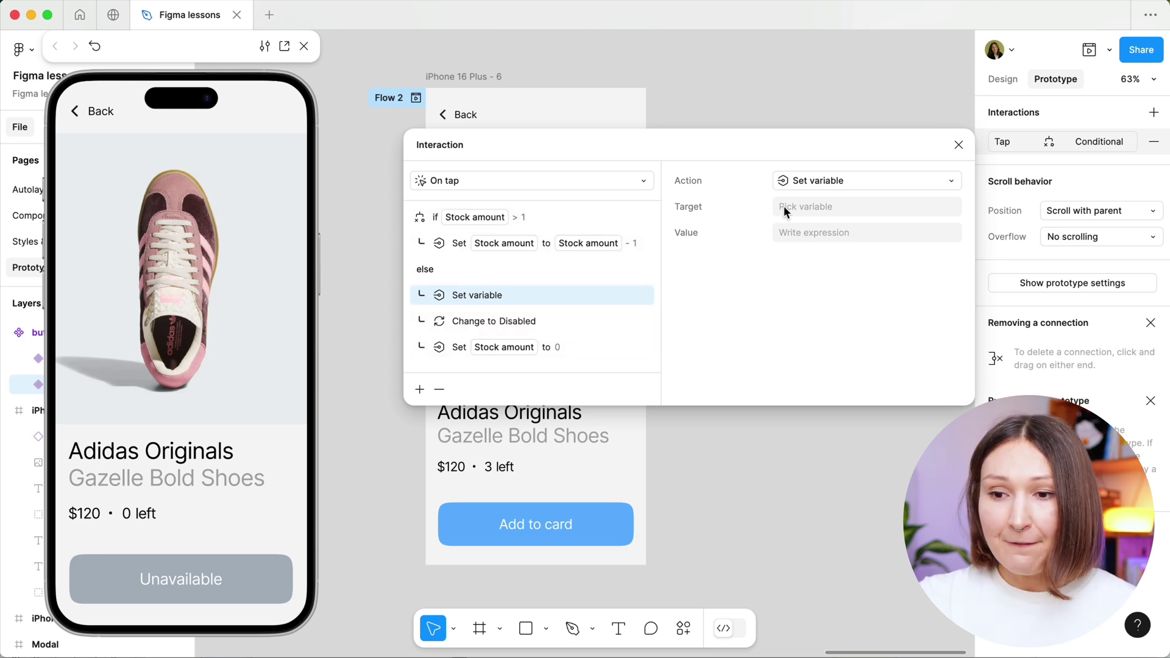
# Step: Make the action target Stock available with value 'Stock available == false'
pyautogui.click(810, 205)
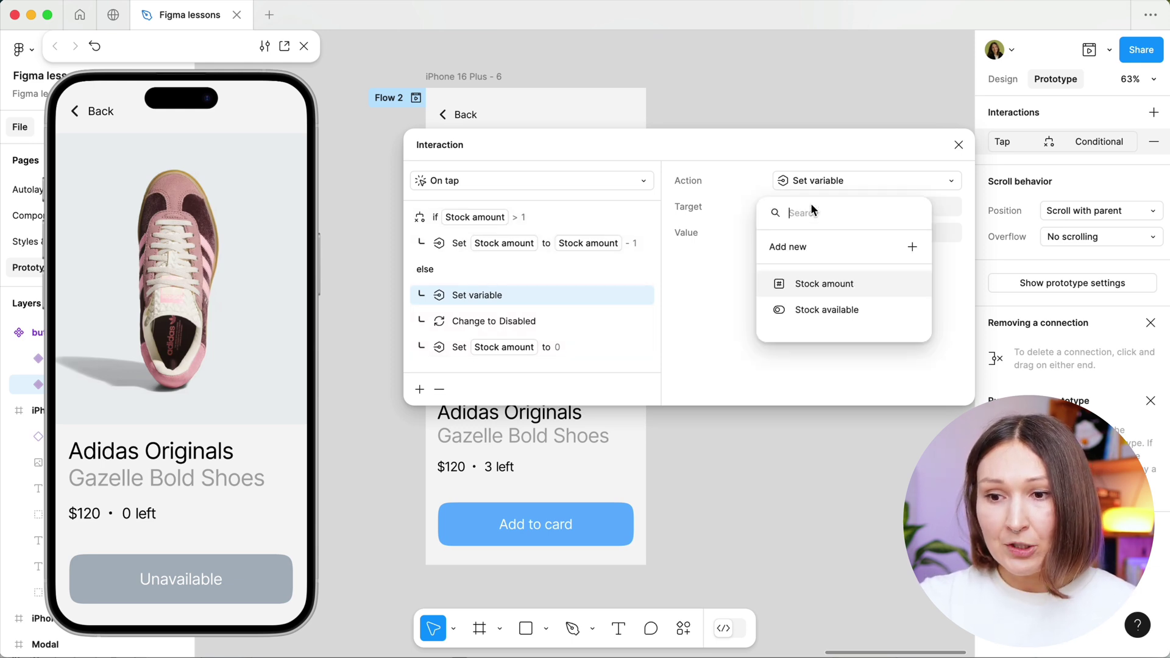
pyautogui.click(841, 311)
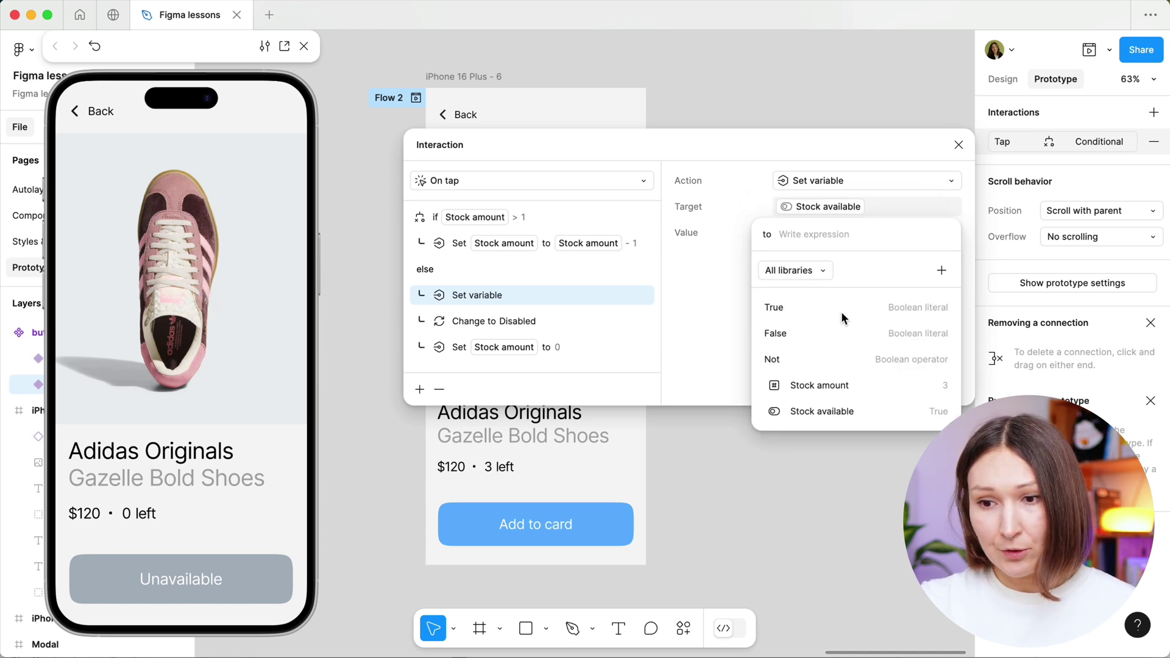
pyautogui.click(869, 409)
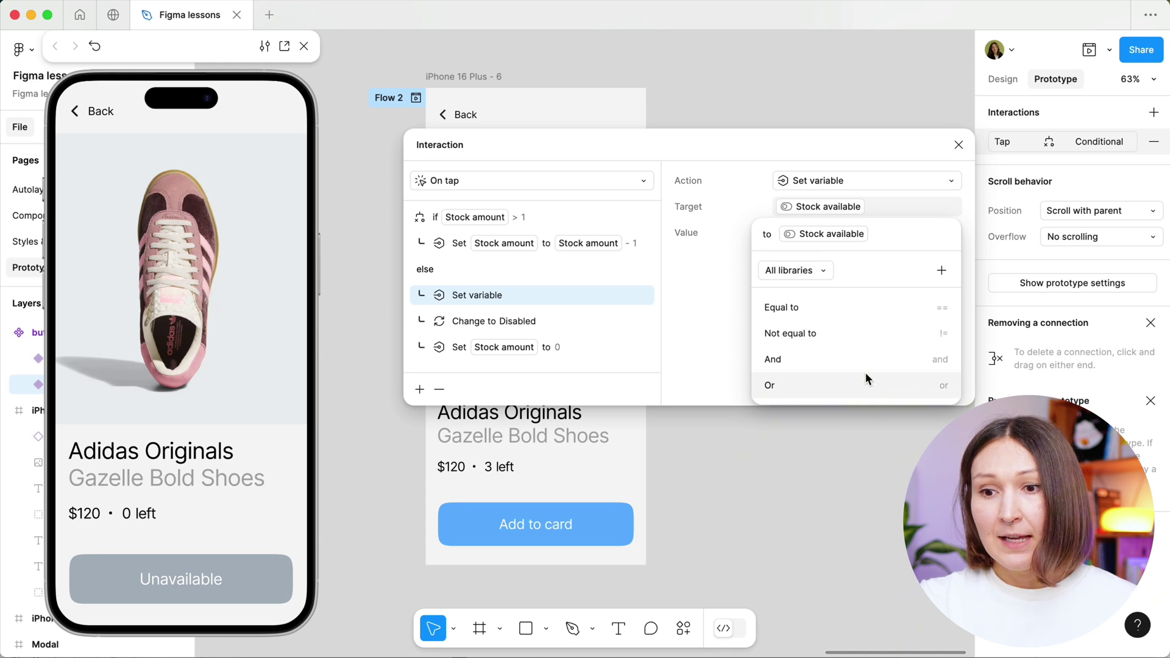
pyautogui.click(861, 312)
pyautogui.click(862, 330)
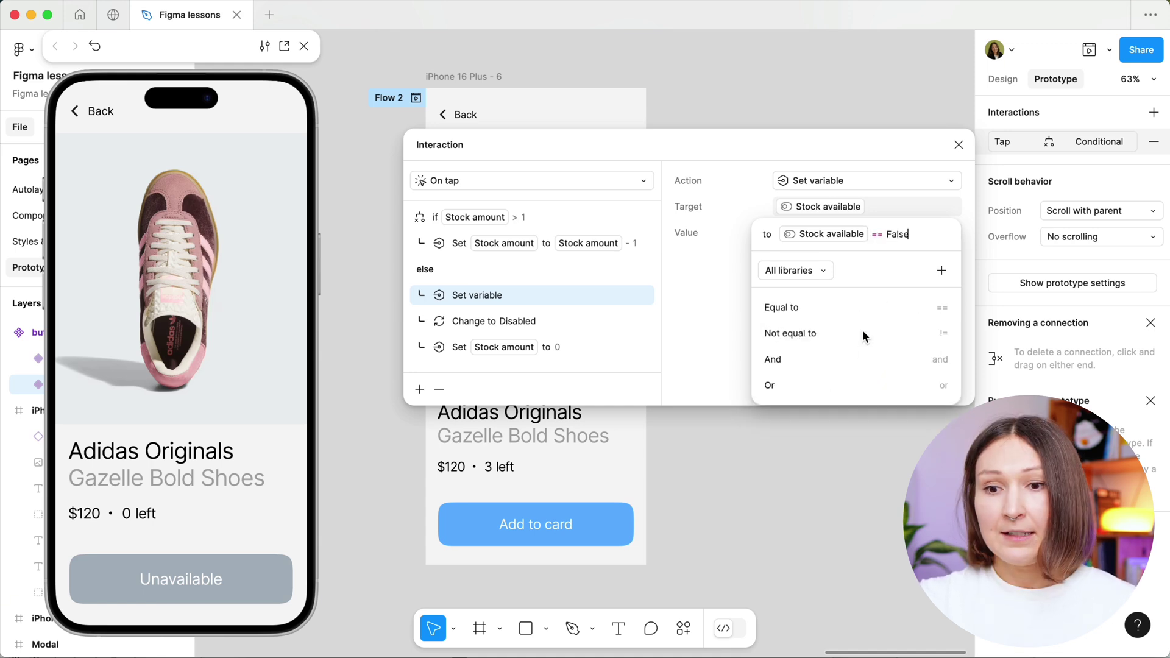
pyautogui.click(723, 264)
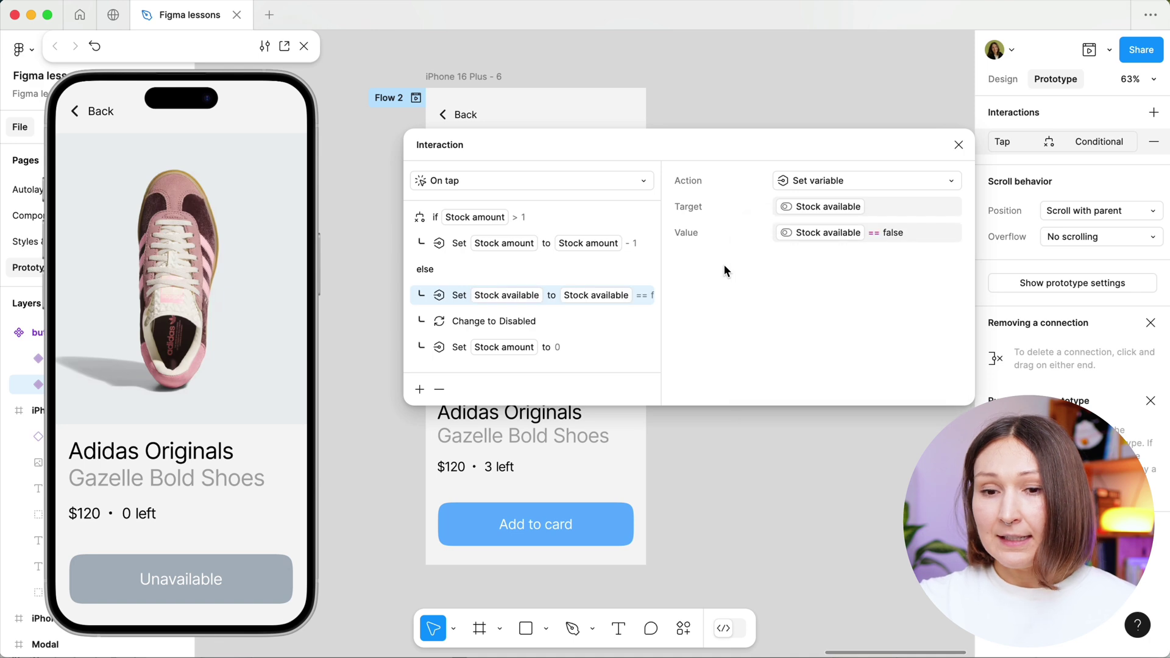
pyautogui.click(958, 144)
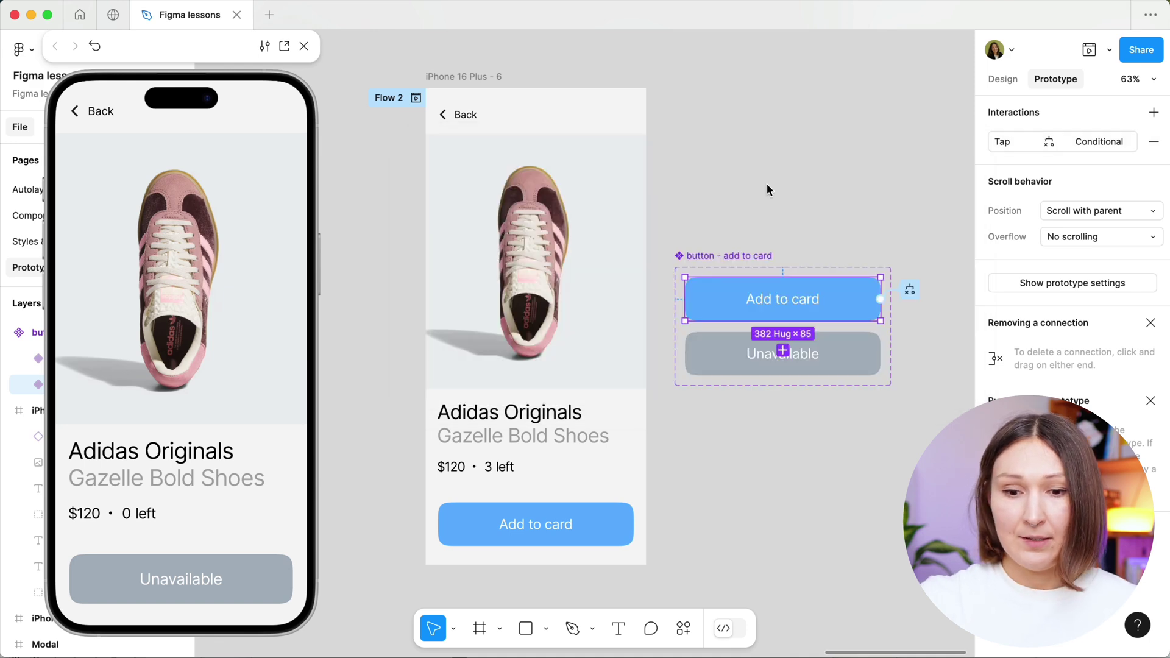
# Step: Restart the preview and add the shoe three times to confirm the stock count hides
pyautogui.press('r')
pyautogui.click(199, 512)
pyautogui.press('r')
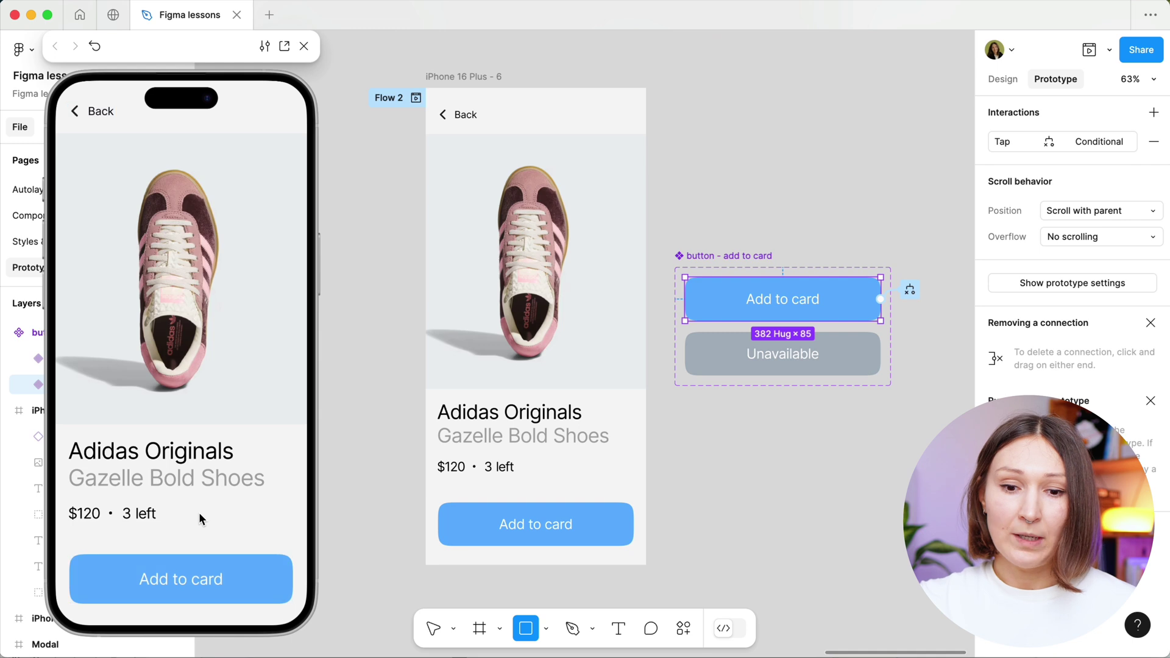
pyautogui.click(245, 578)
pyautogui.click(245, 578)
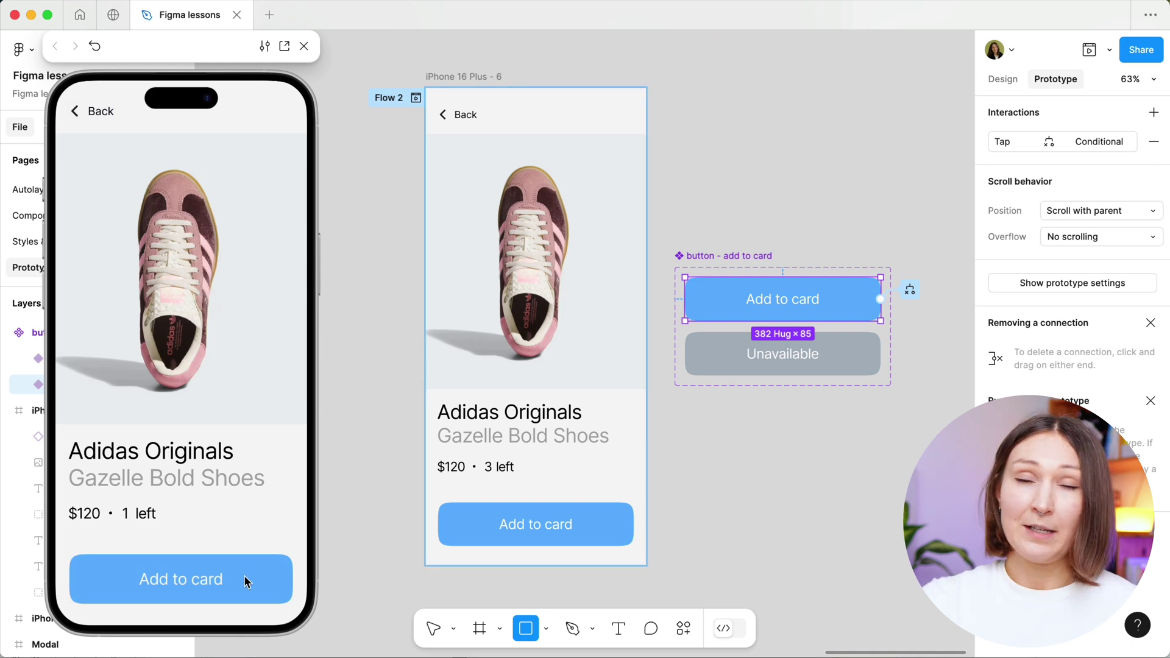
pyautogui.click(244, 577)
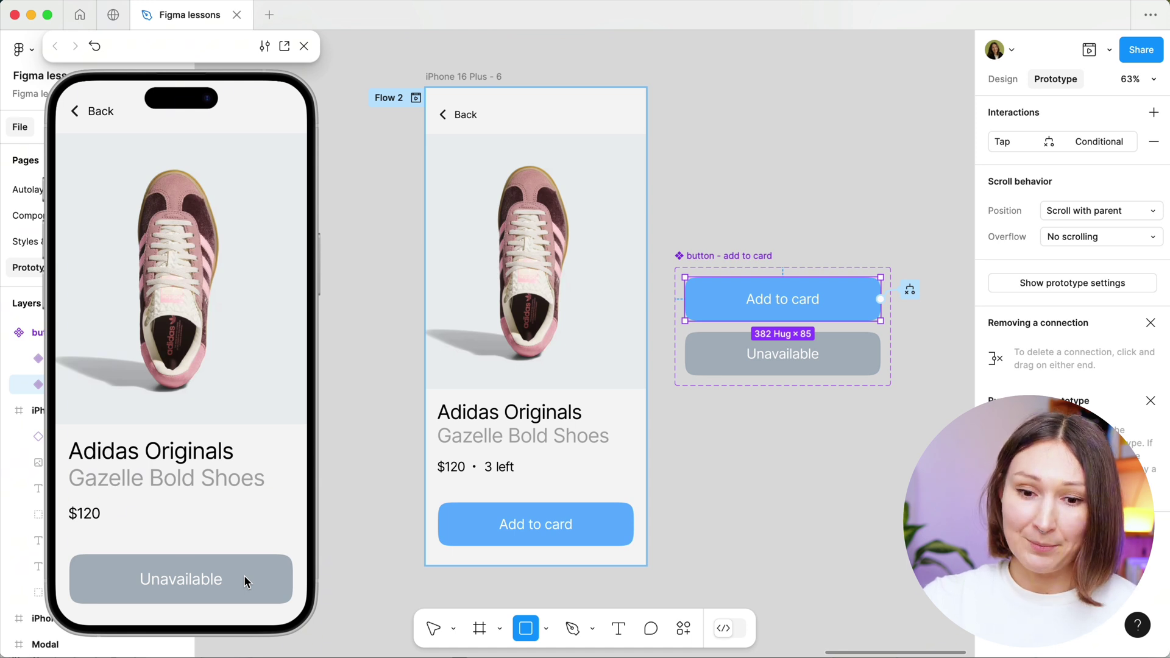